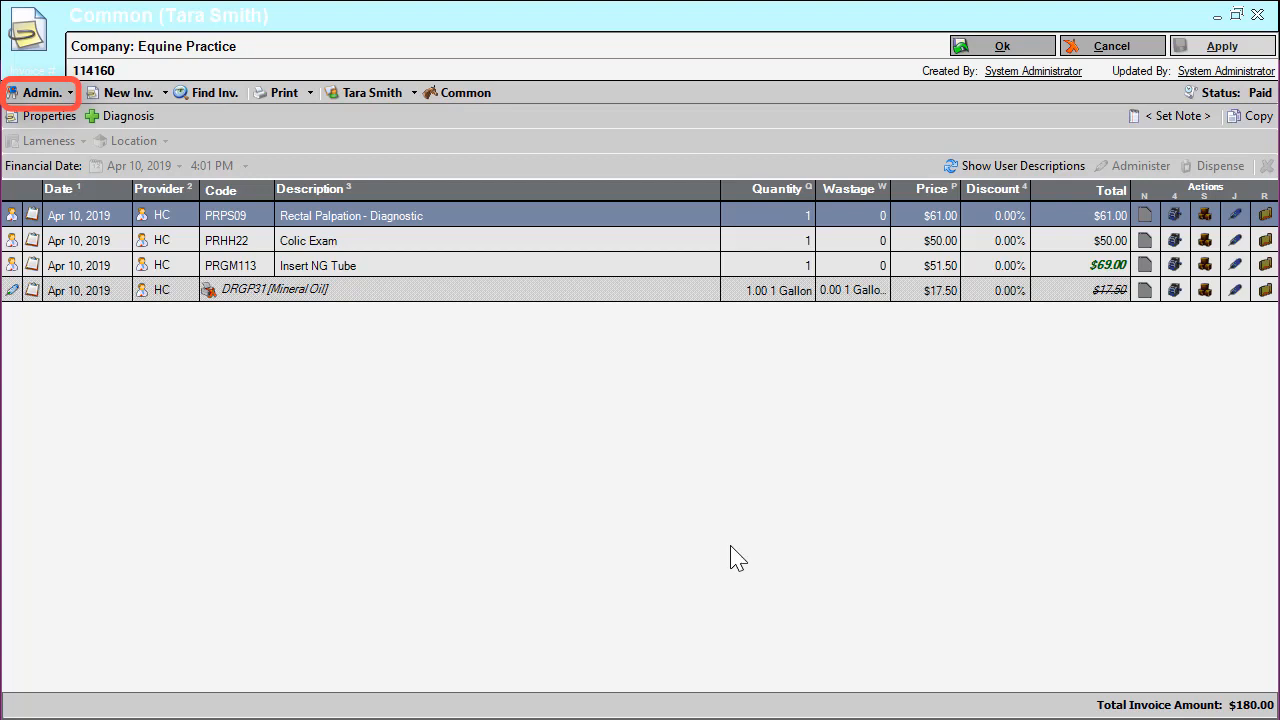
Open a billing correction for the customer's paid $180.00 invoice, un-assign its payment and save the correction.
left_click(68, 96)
left_click(78, 116)
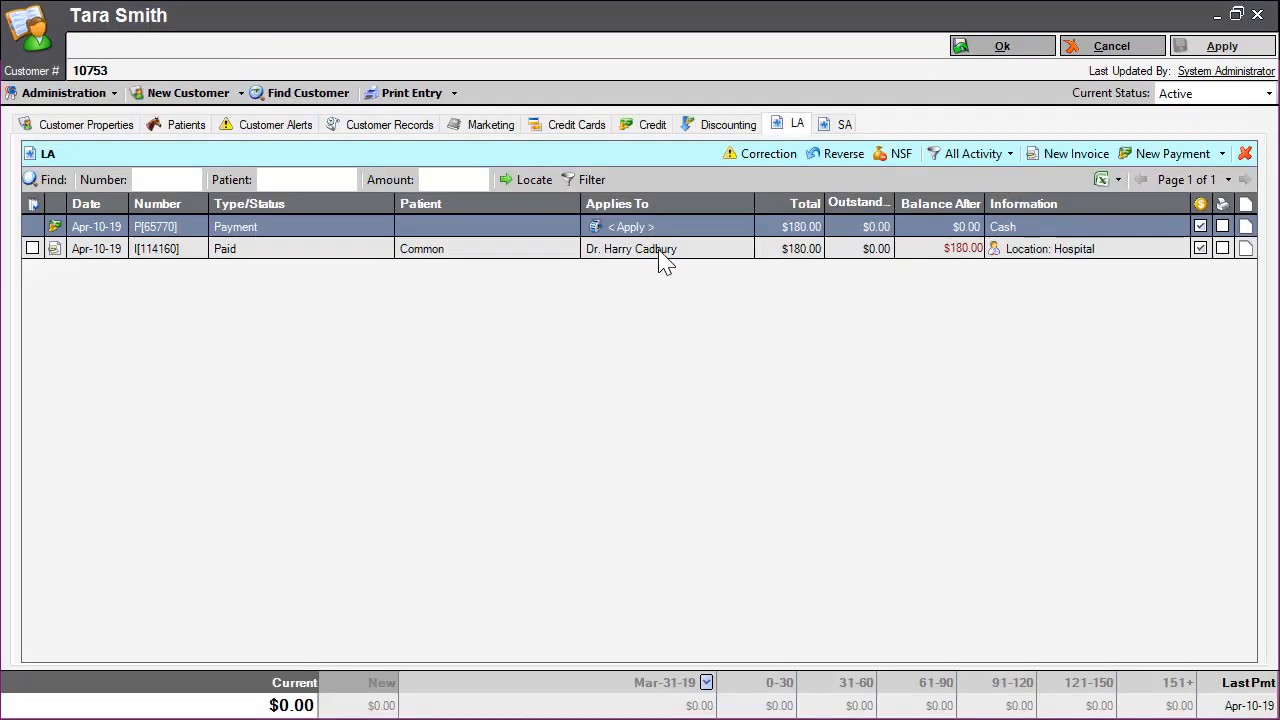
left_click(657, 249)
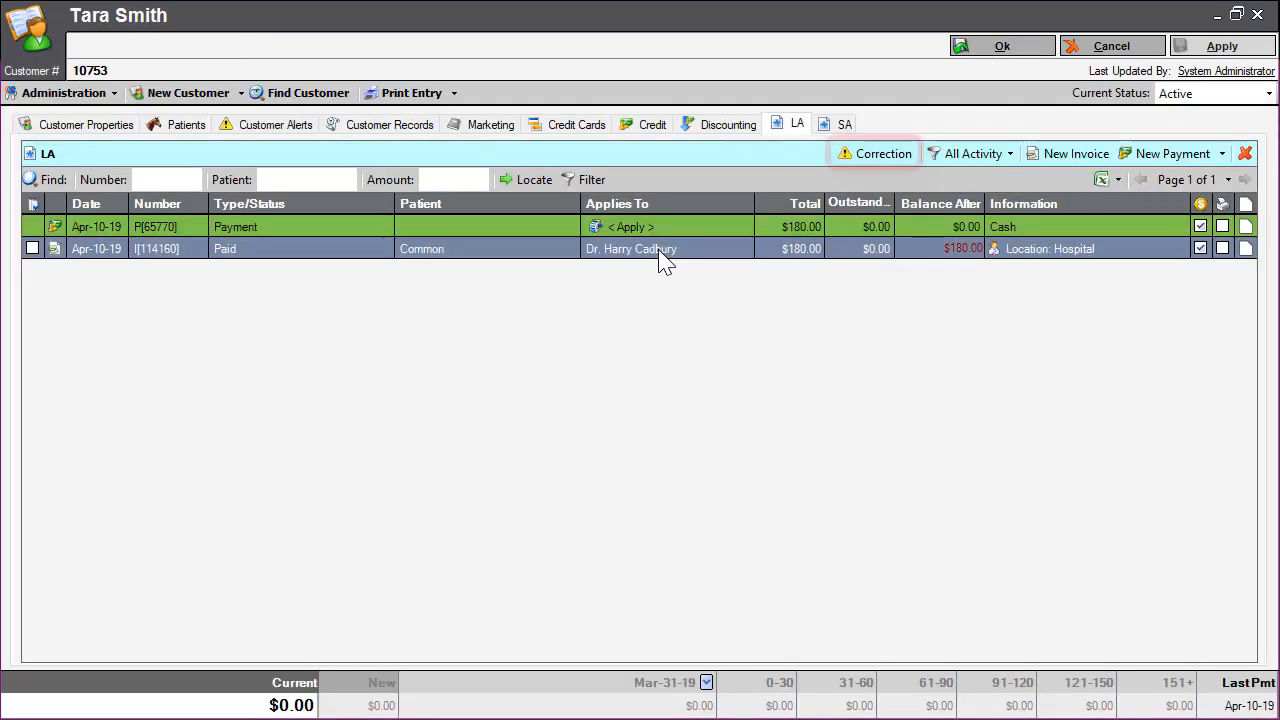
left_click(880, 160)
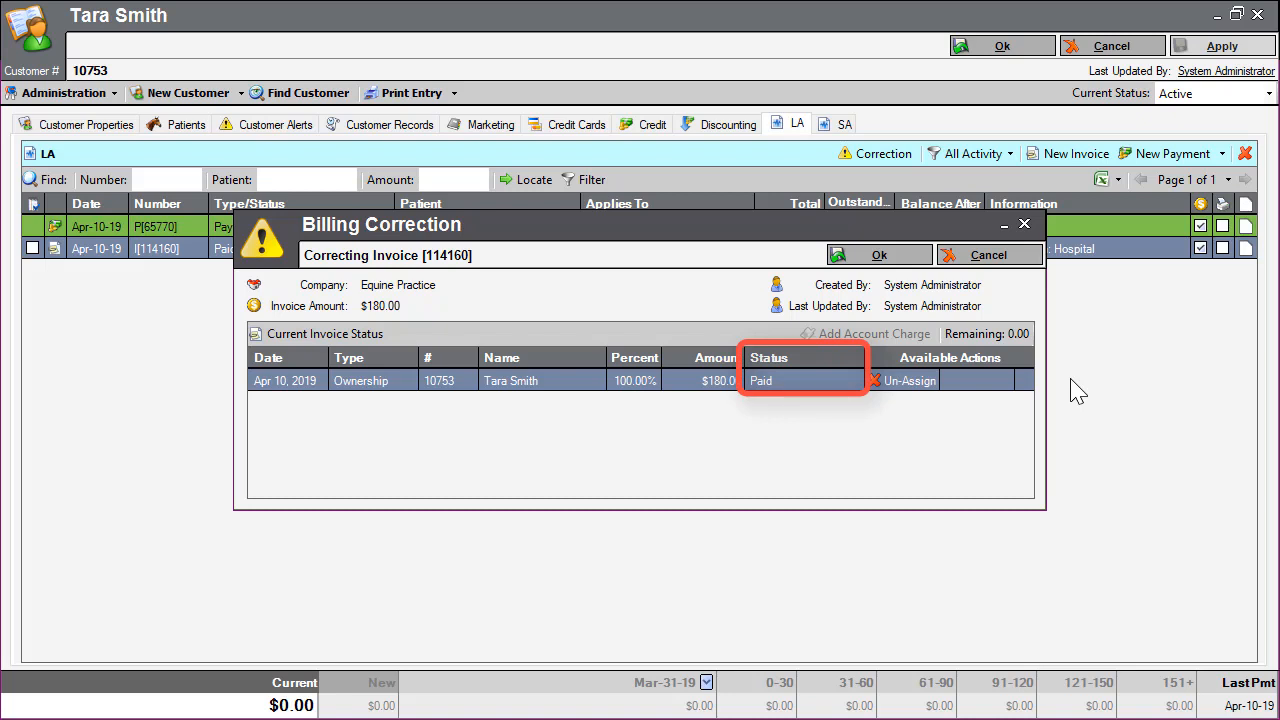
left_click(898, 388)
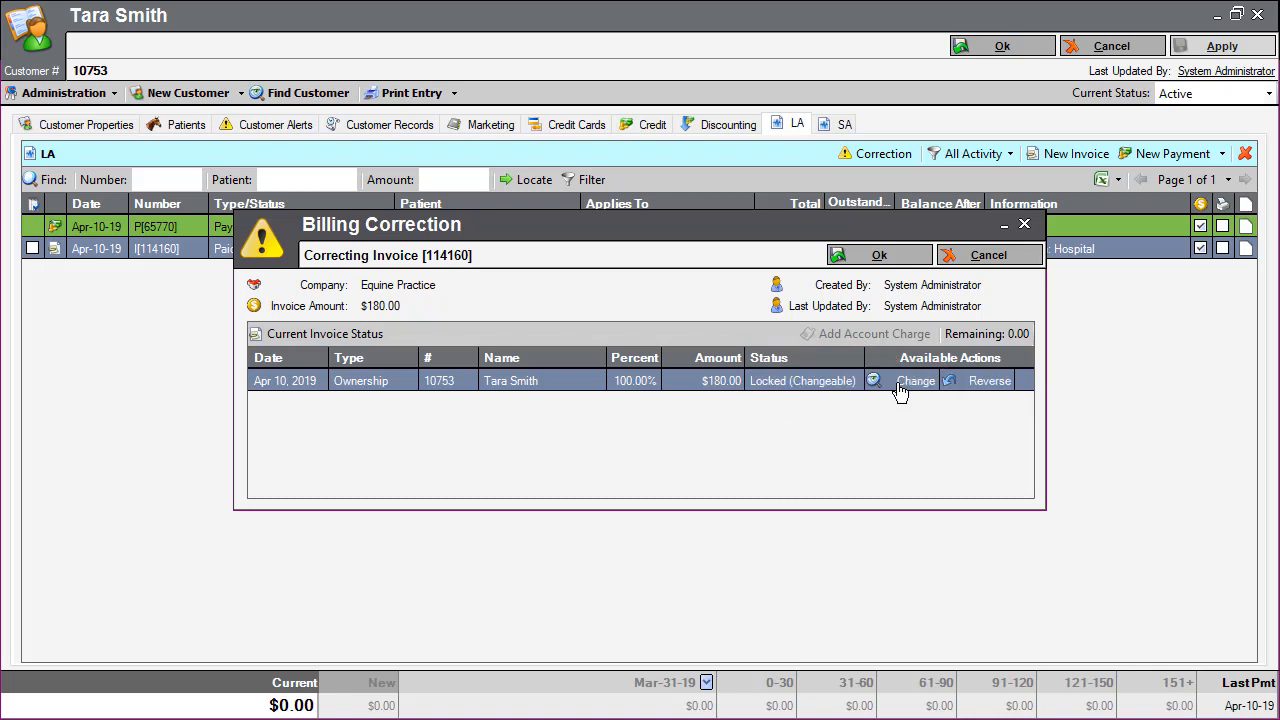
left_click(872, 257)
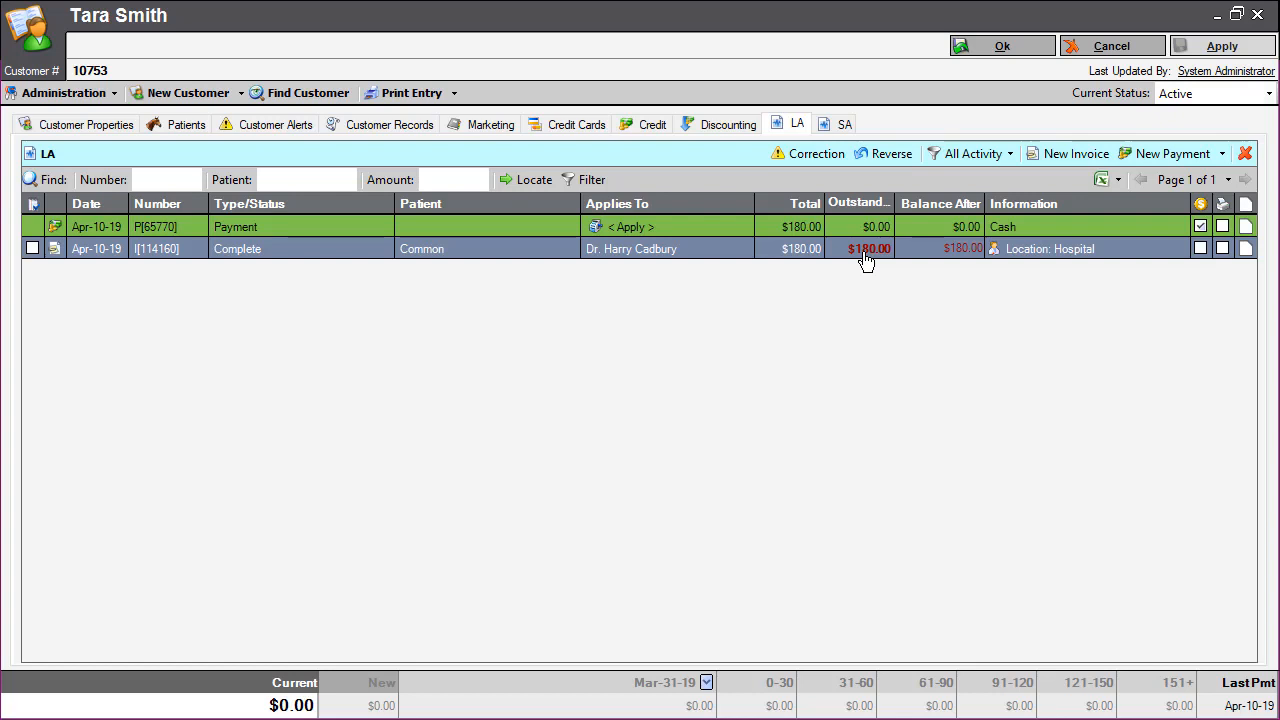
Change the owner of the $180.00 invoice charge to another customer through a billing correction, accepting the month-end warning, and save it.
left_click(825, 158)
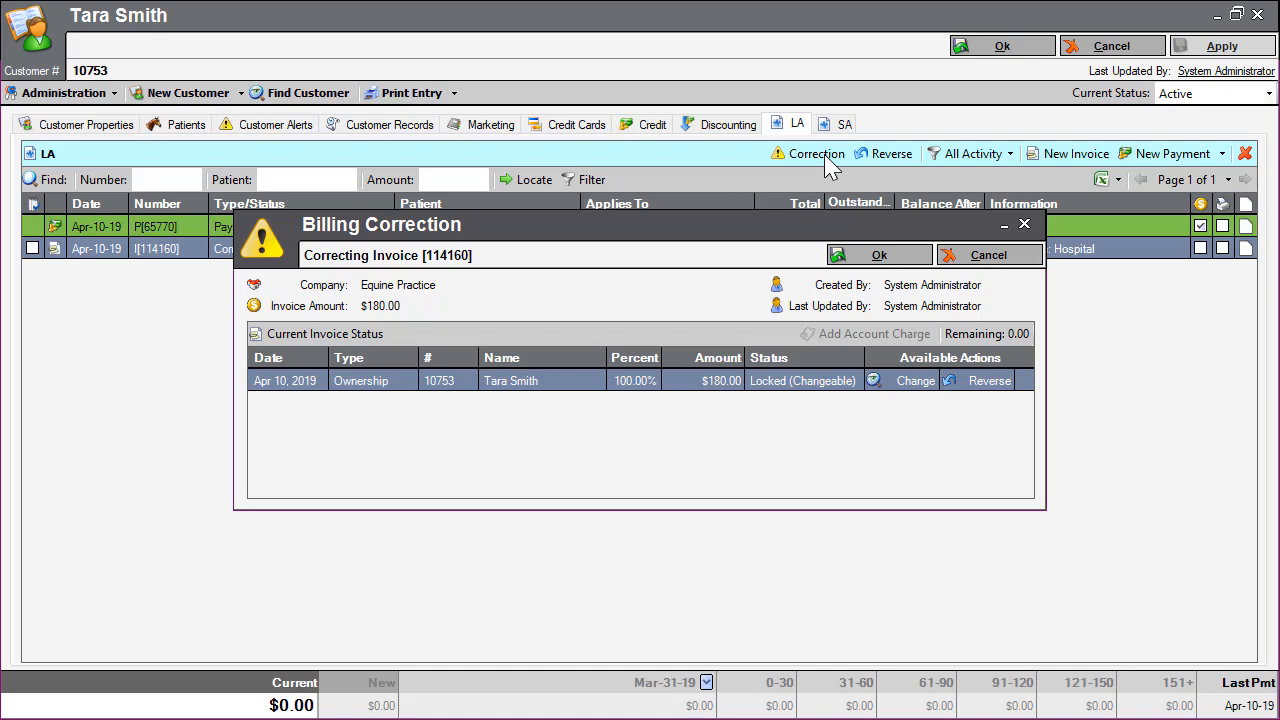
left_click(900, 394)
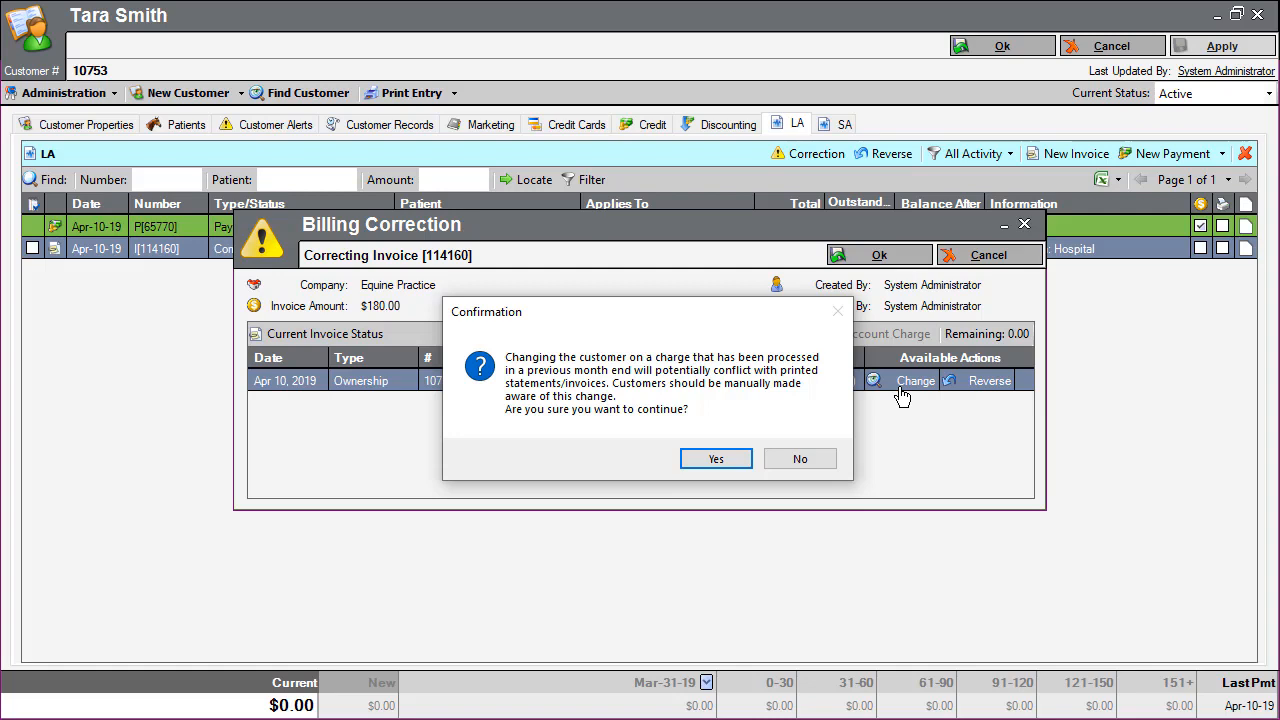
left_click(704, 461)
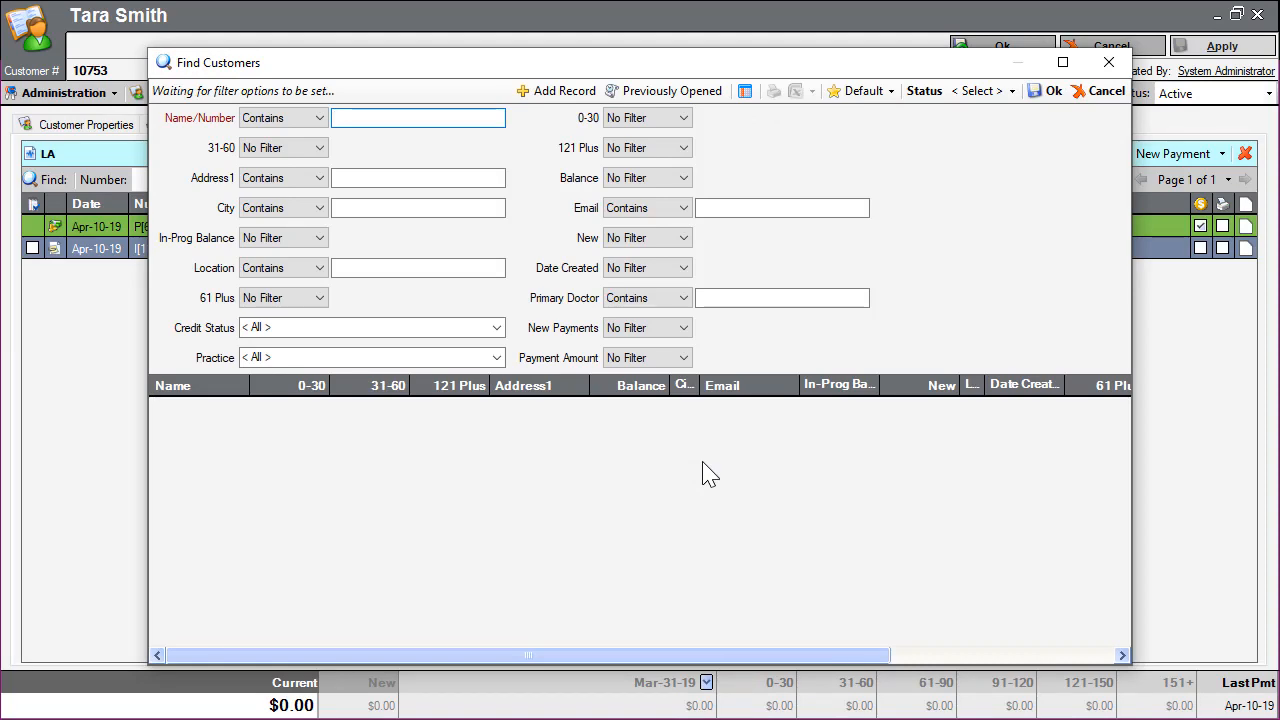
type("lucas bon")
key("Return")
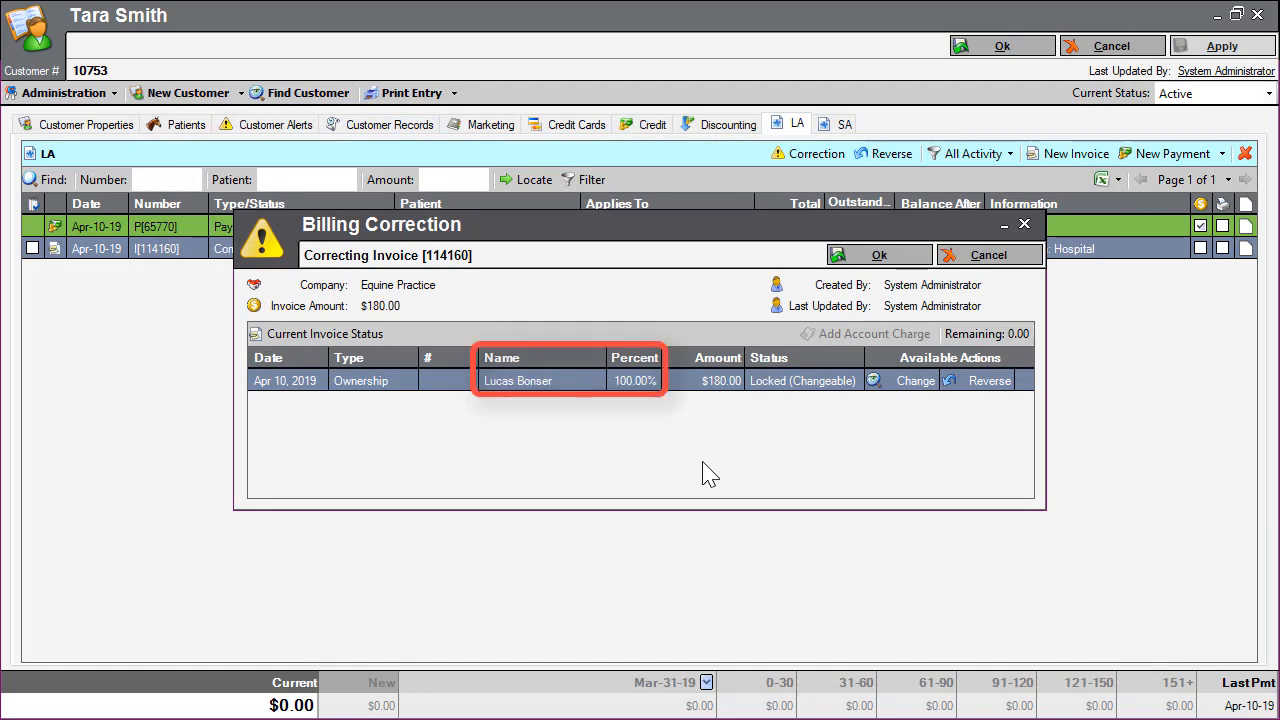
left_click(880, 256)
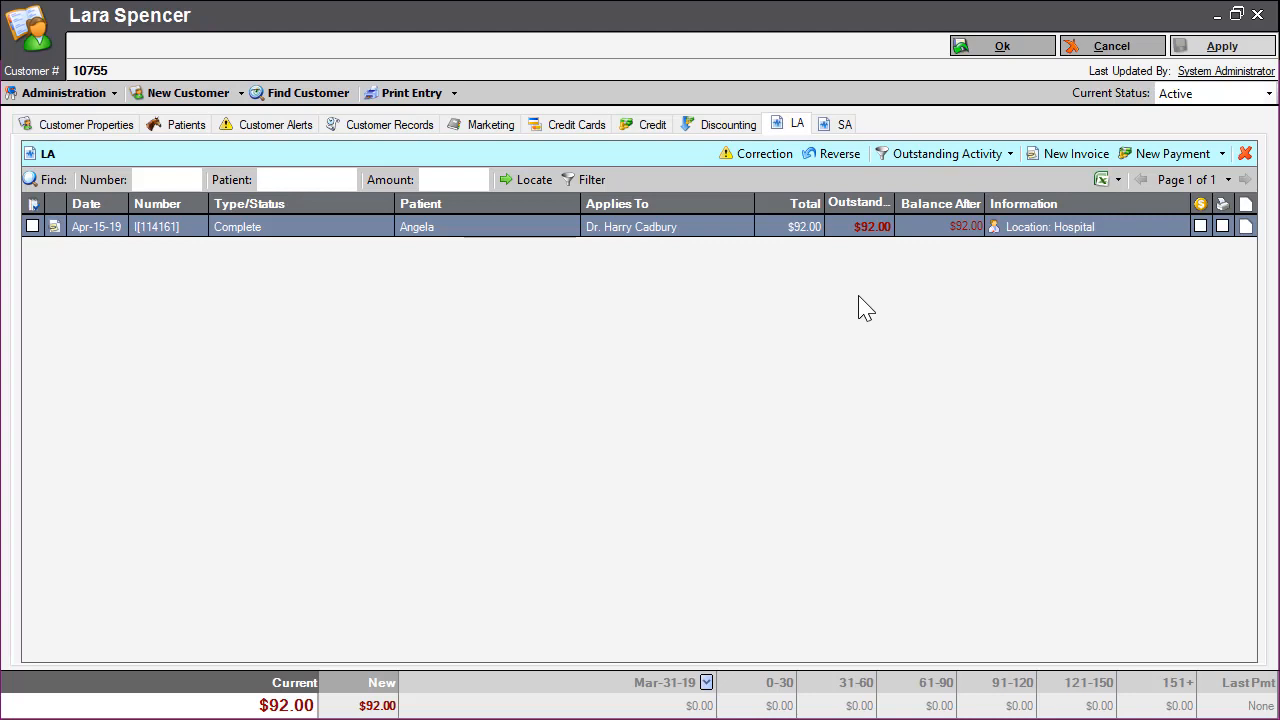
Start a billing correction on the $92.00 invoice dated Apr-15-19 and reverse its 100% ownership charge.
left_click(762, 156)
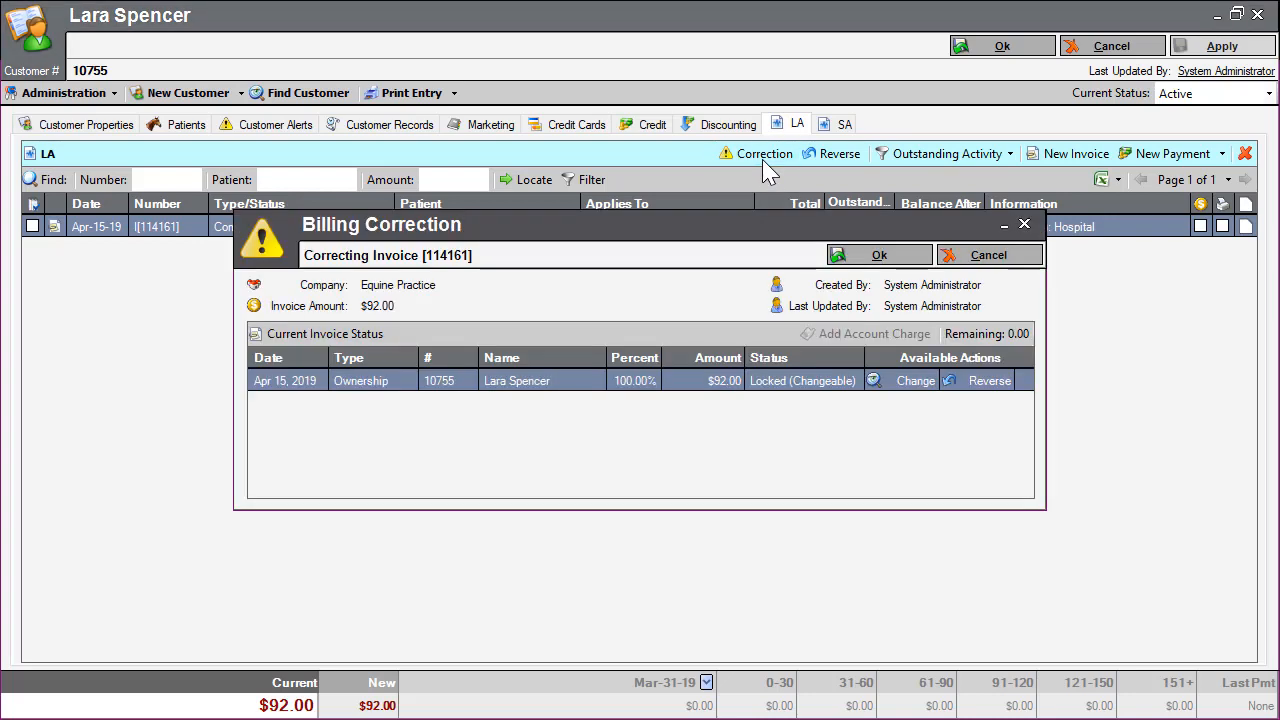
left_click(975, 383)
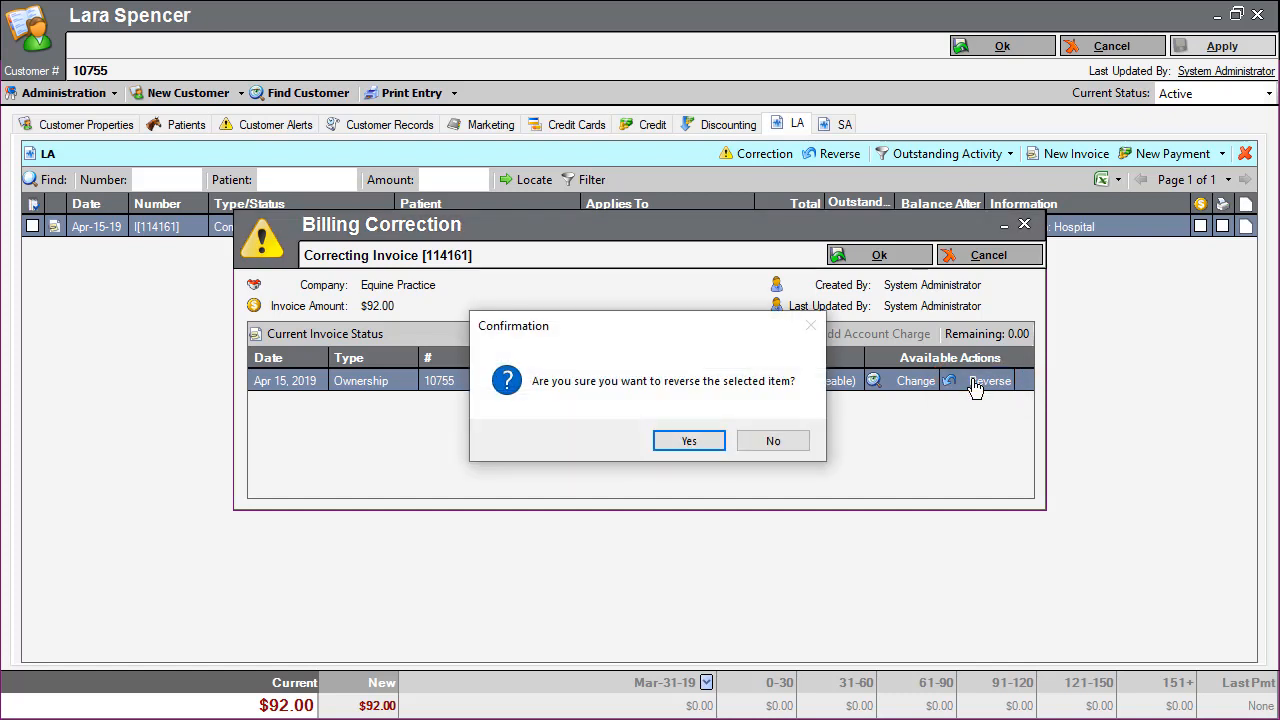
left_click(692, 445)
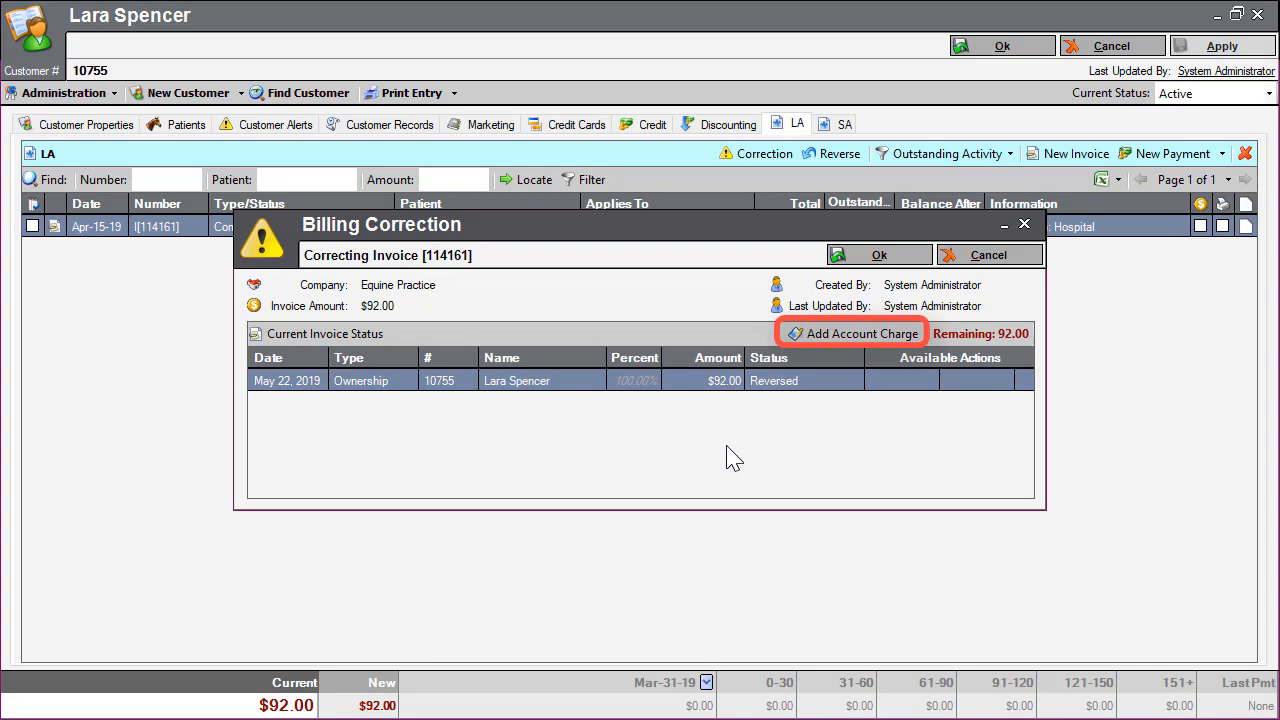
Add an account charge to the original customer for 50 percent of the reversed $92.00 invoice.
left_click(855, 340)
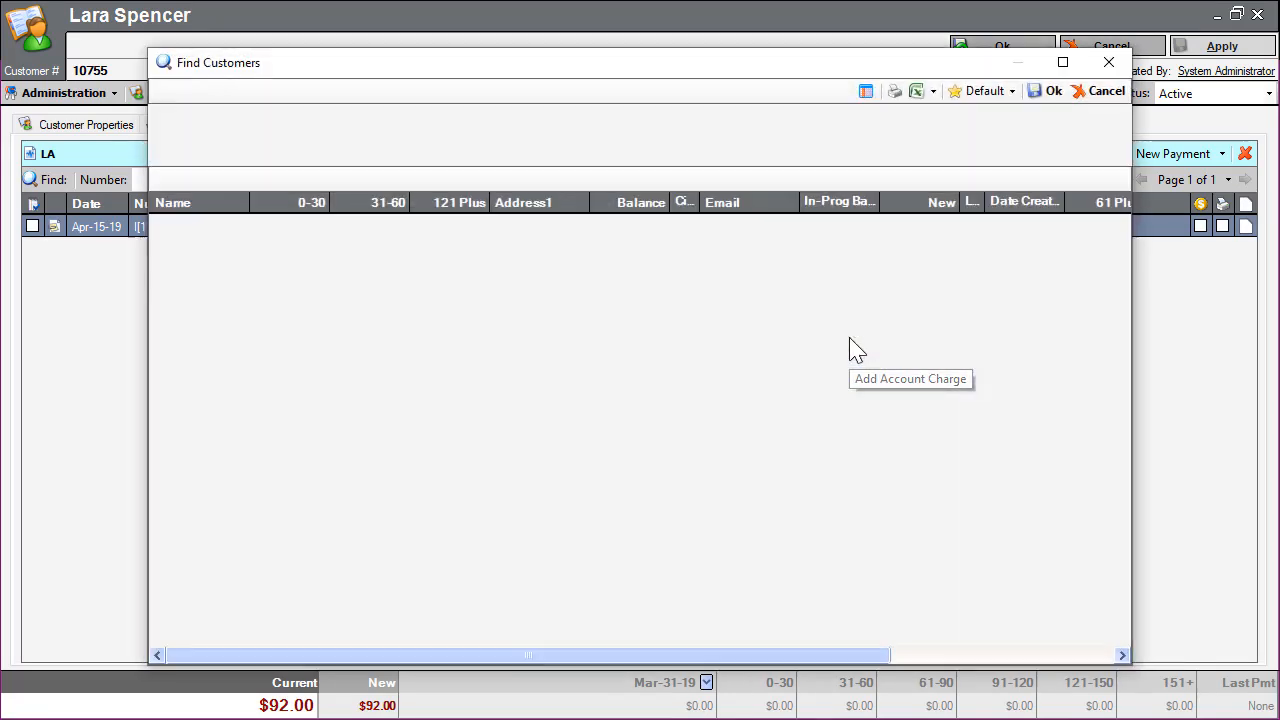
type("lara spe")
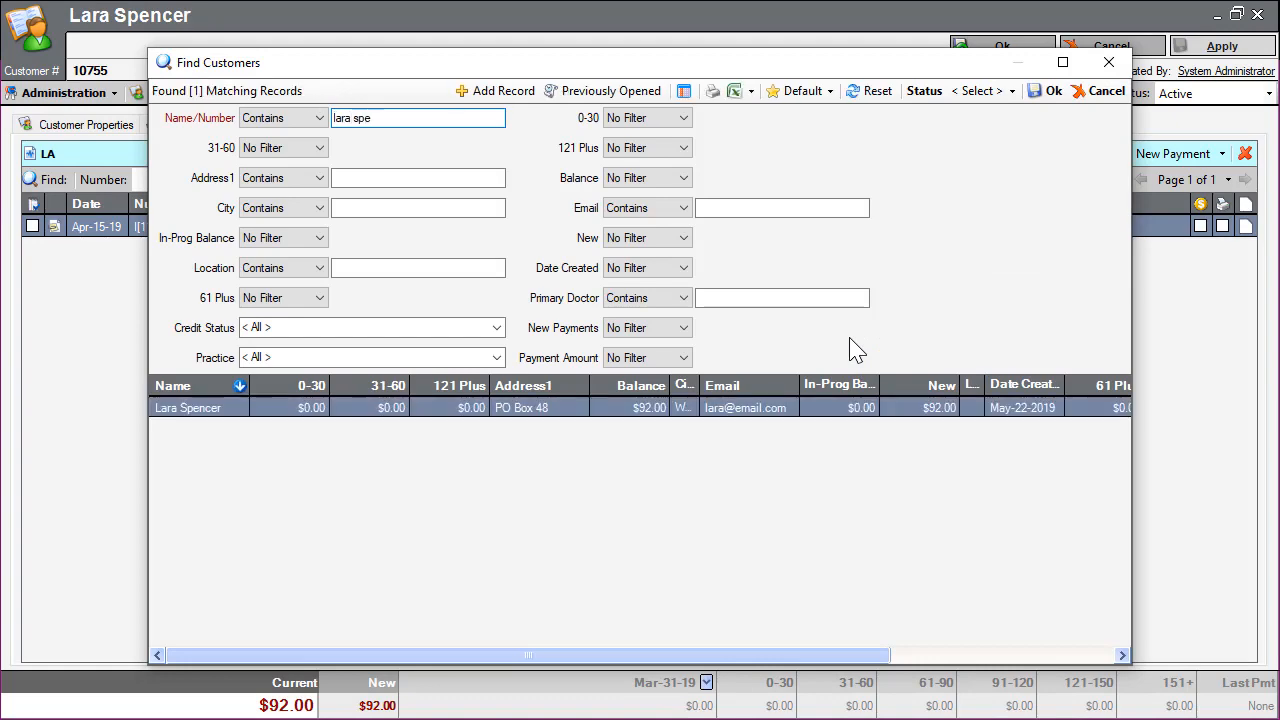
key("Return")
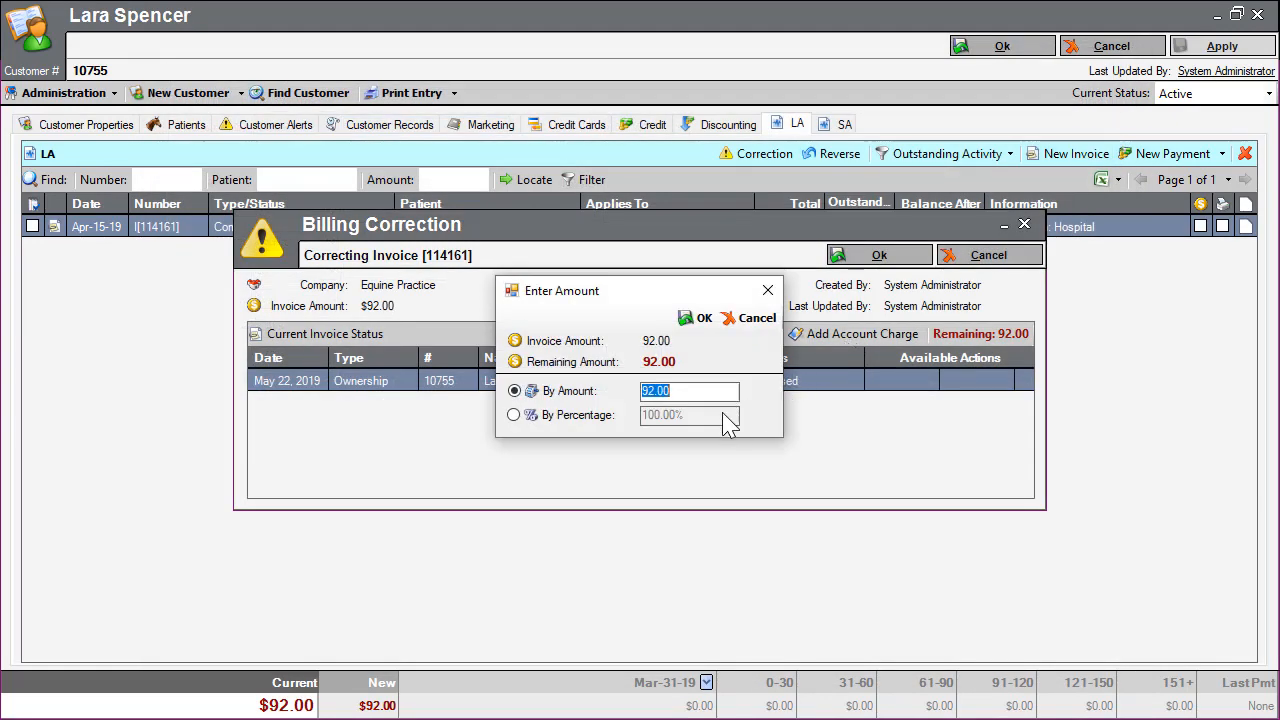
left_click(590, 416)
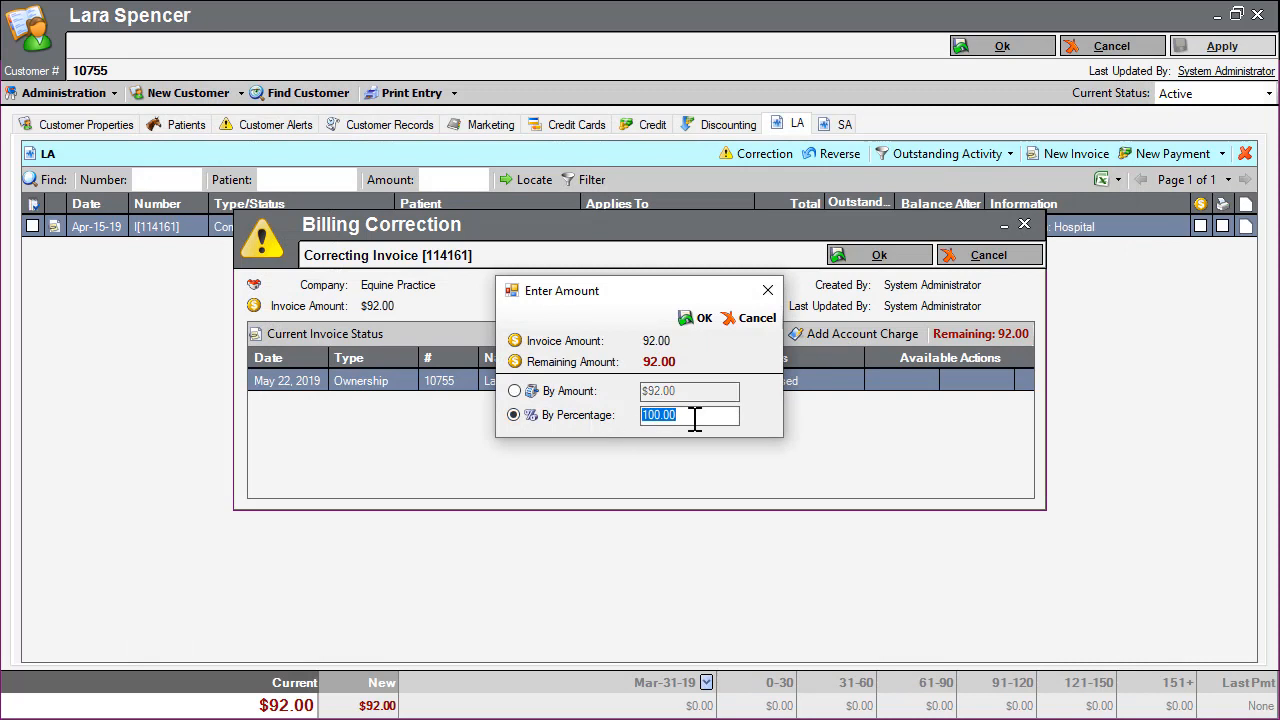
type("50")
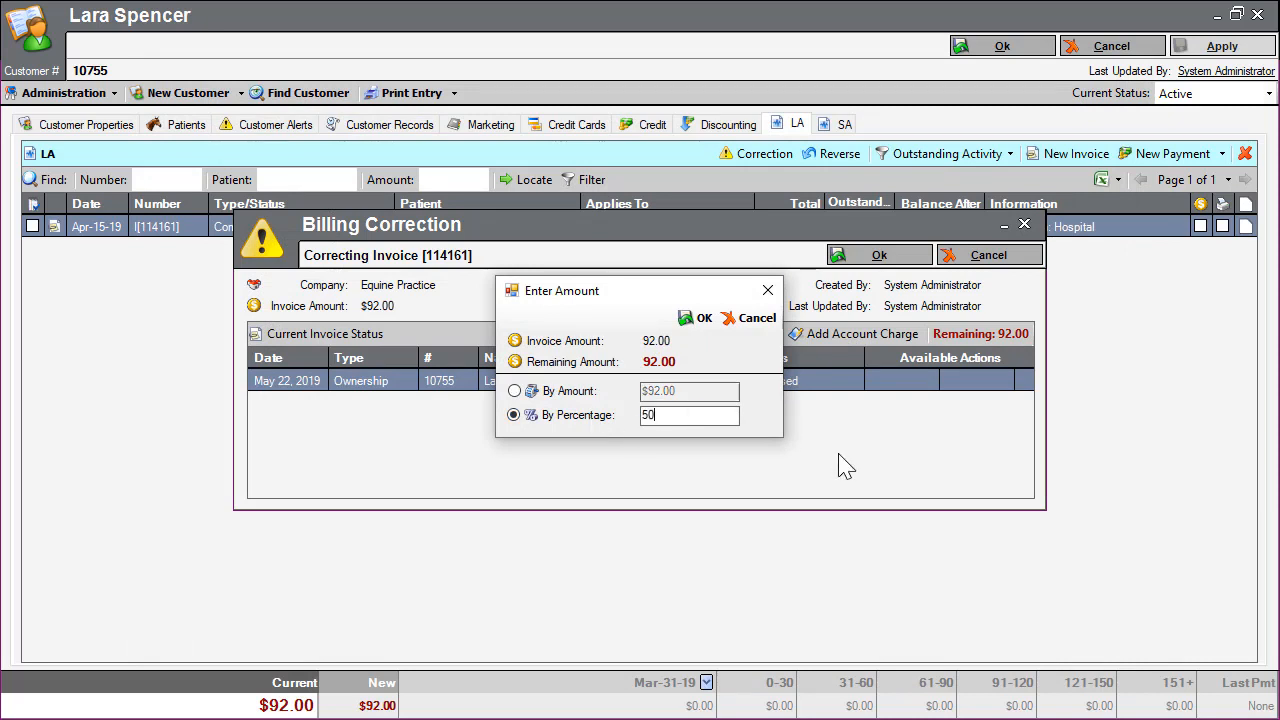
left_click(700, 320)
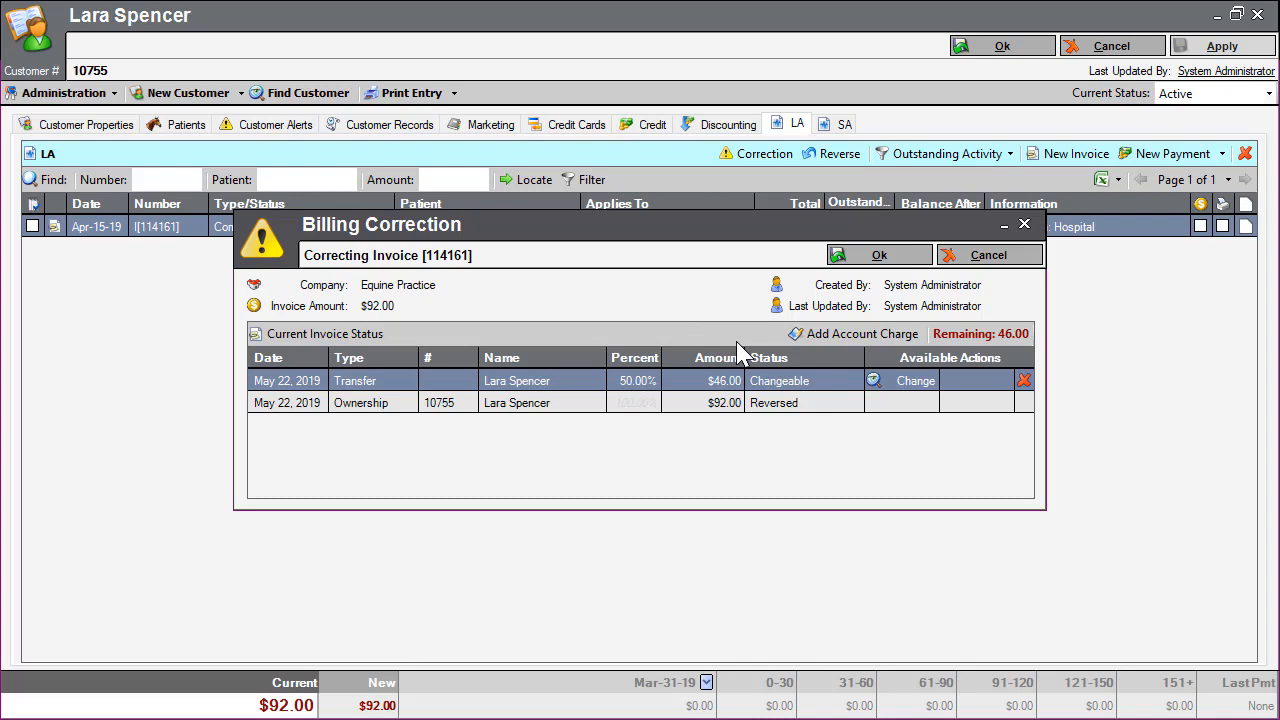
Add an account charge for the remaining 50 percent to a second customer and save the billing correction.
left_click(813, 340)
type("matthew ")
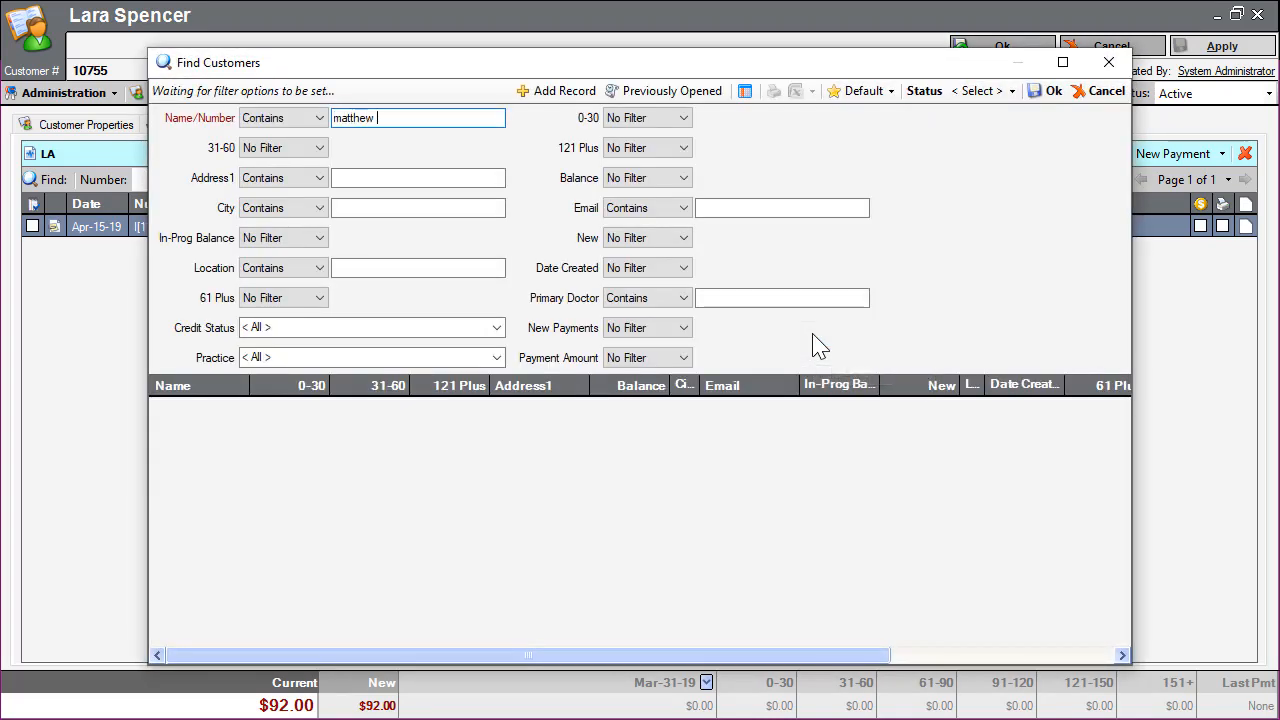
type("web")
key("Return")
key("Return")
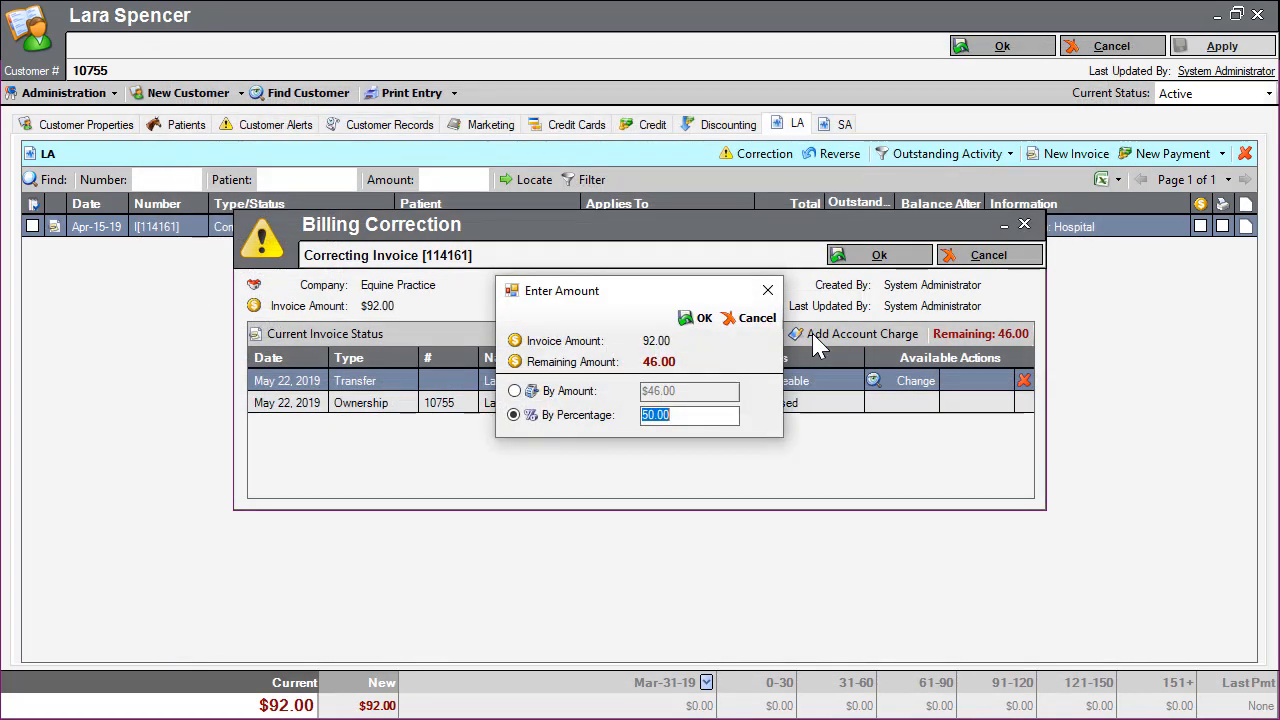
left_click(700, 318)
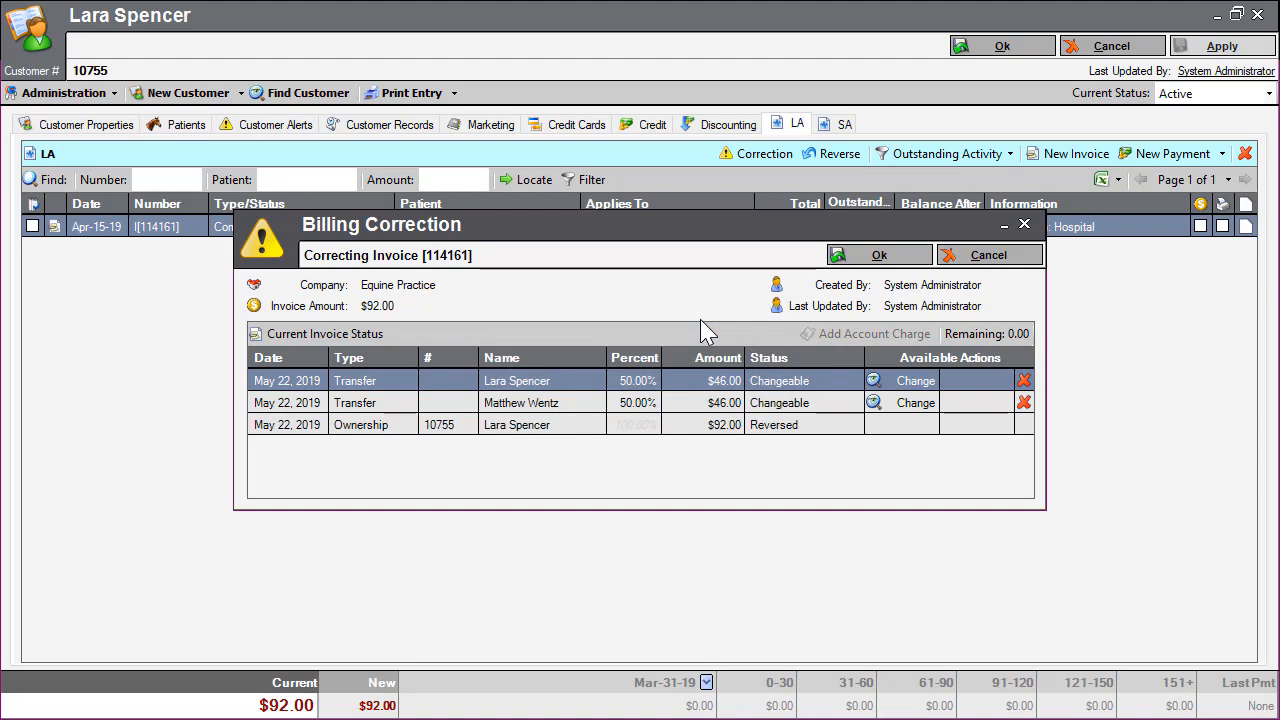
left_click(866, 258)
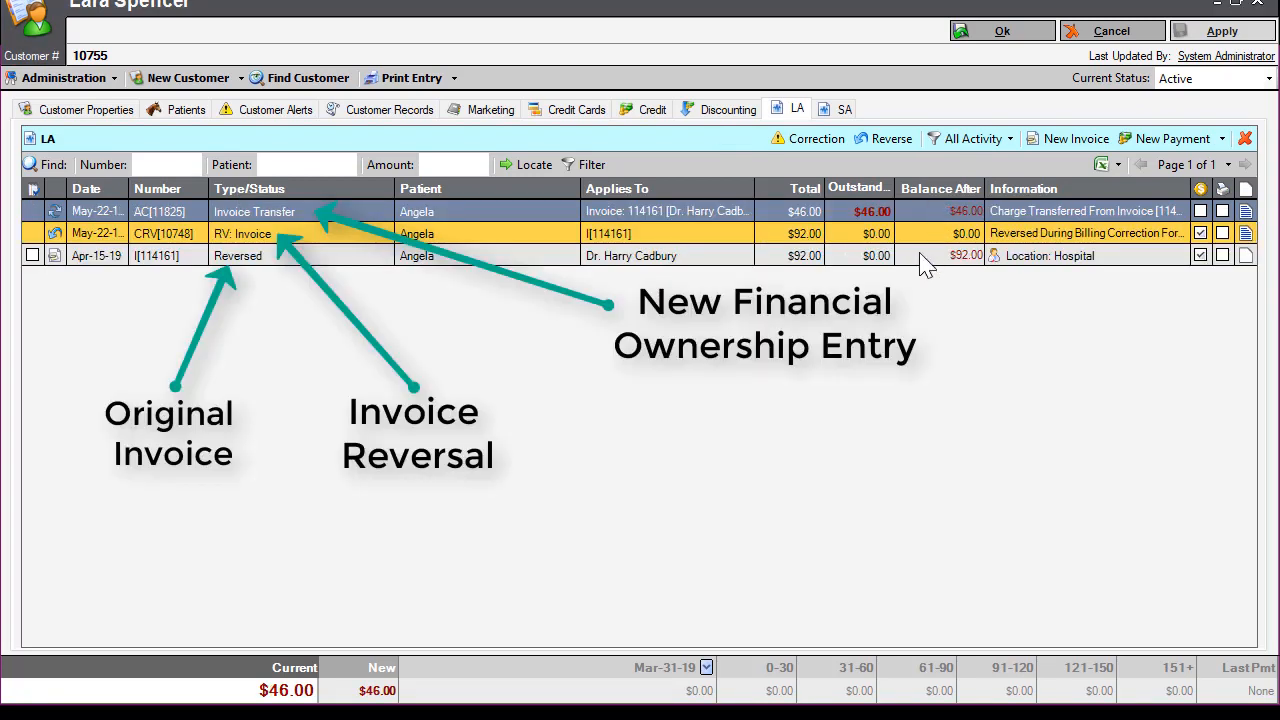
Find the second customer's record by name and open it to check the transferred charge on the account.
left_click(672, 258)
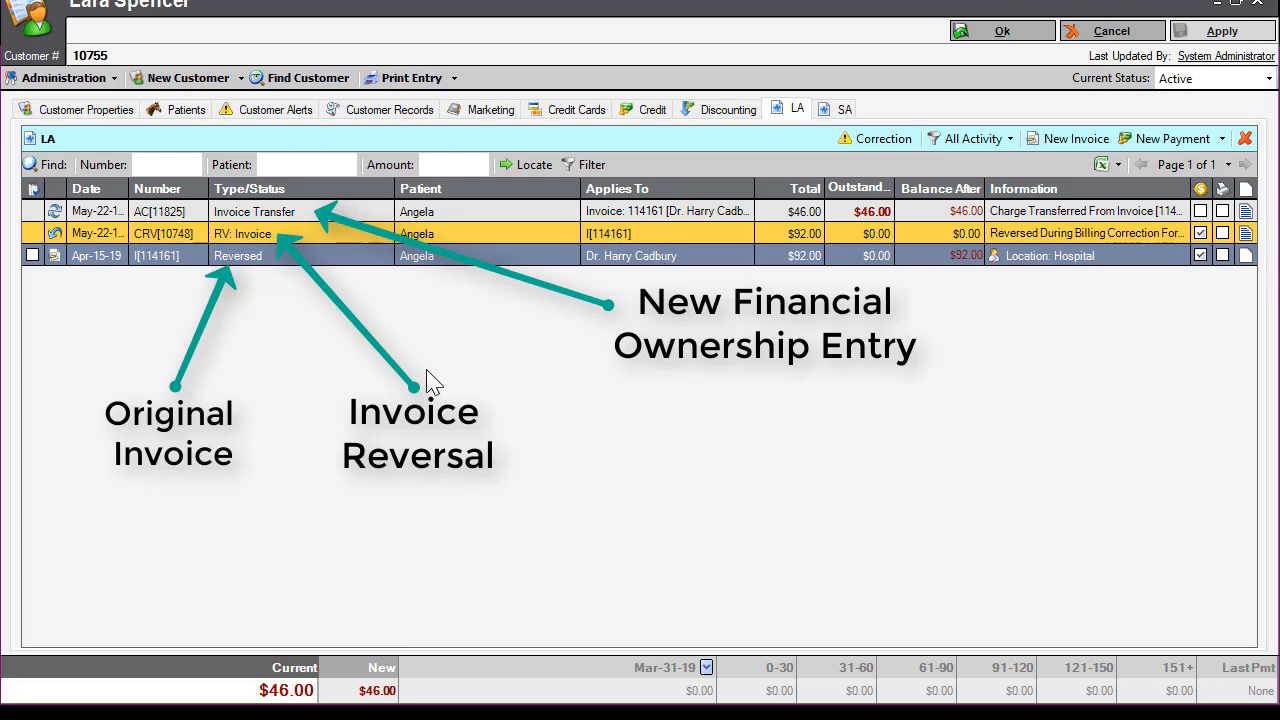
left_click(297, 84)
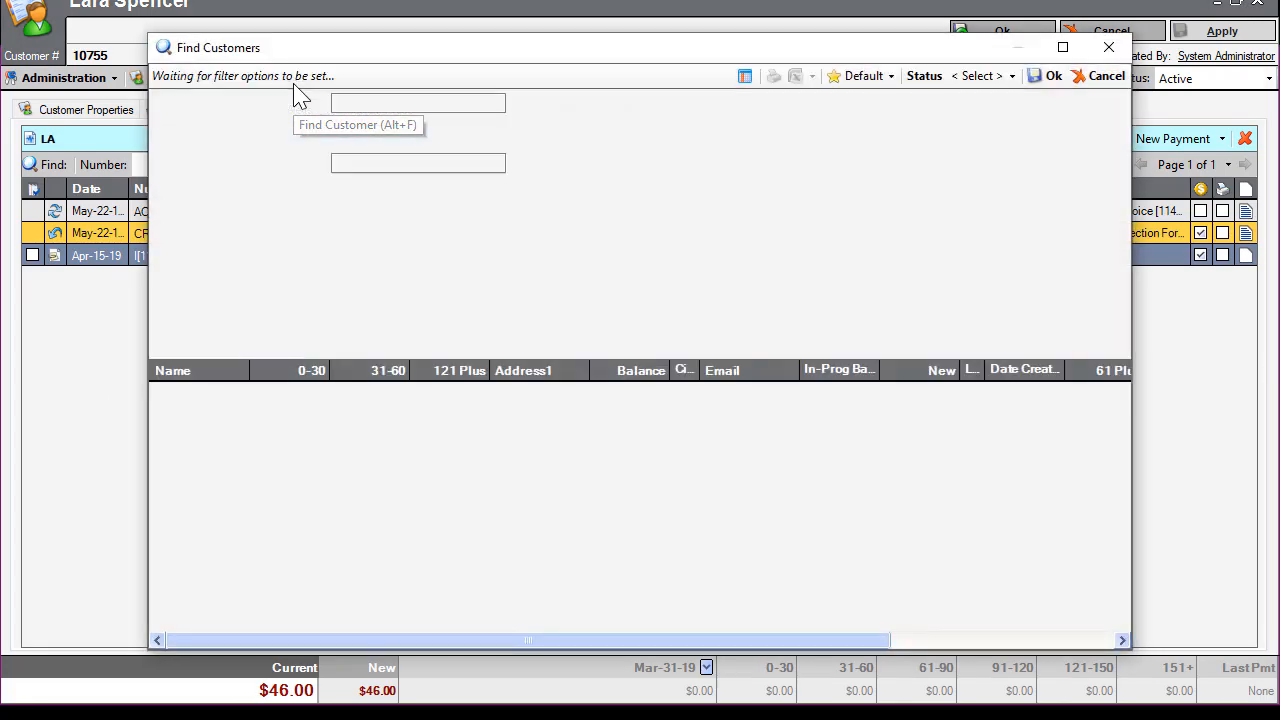
type("matthew went")
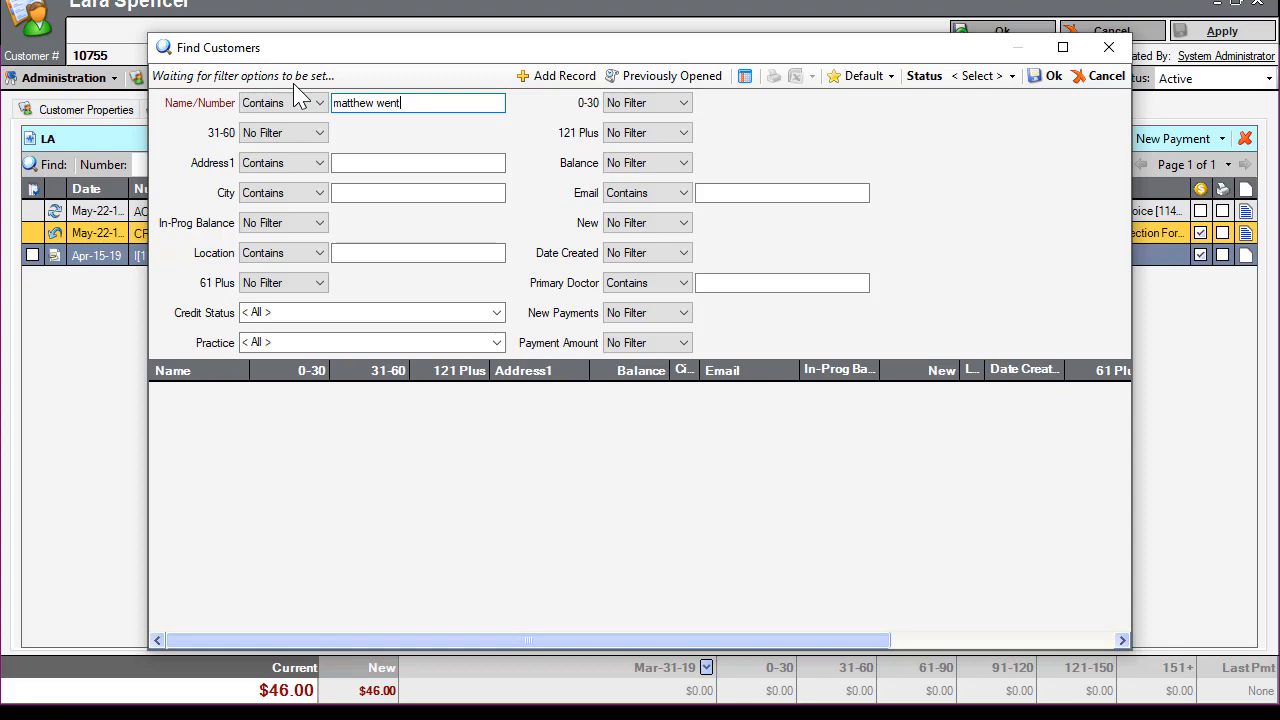
key("Return")
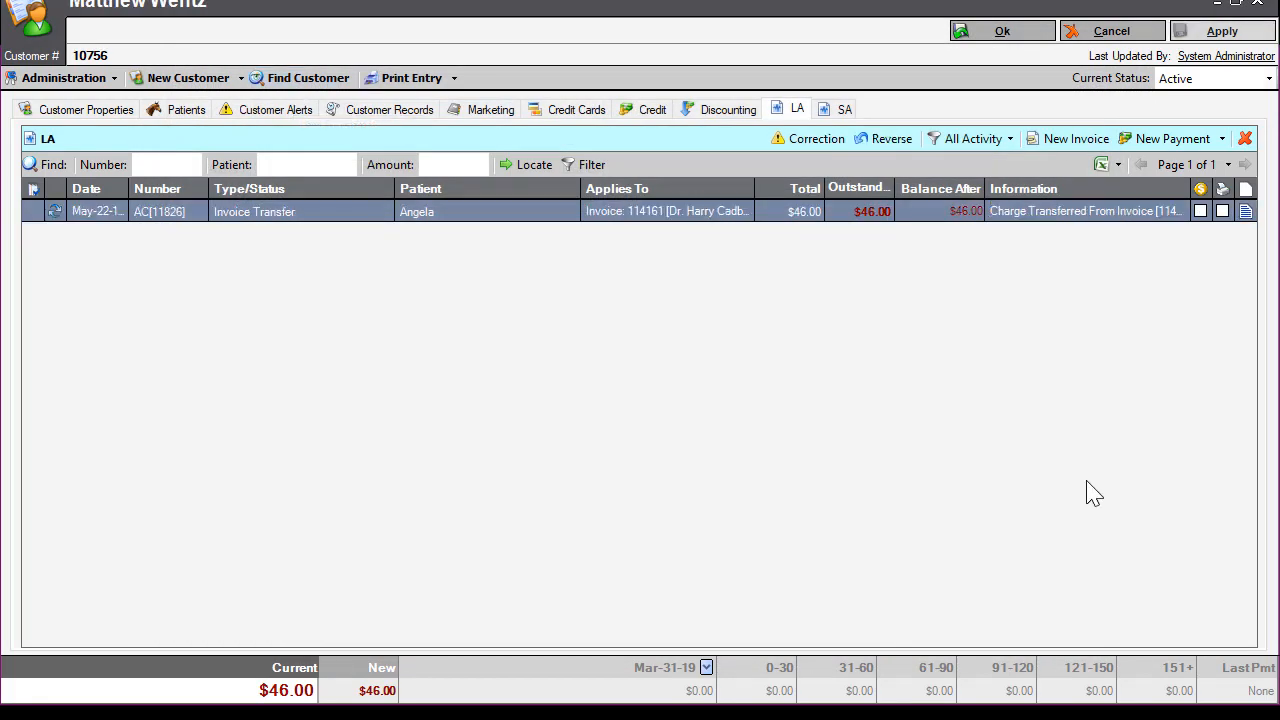